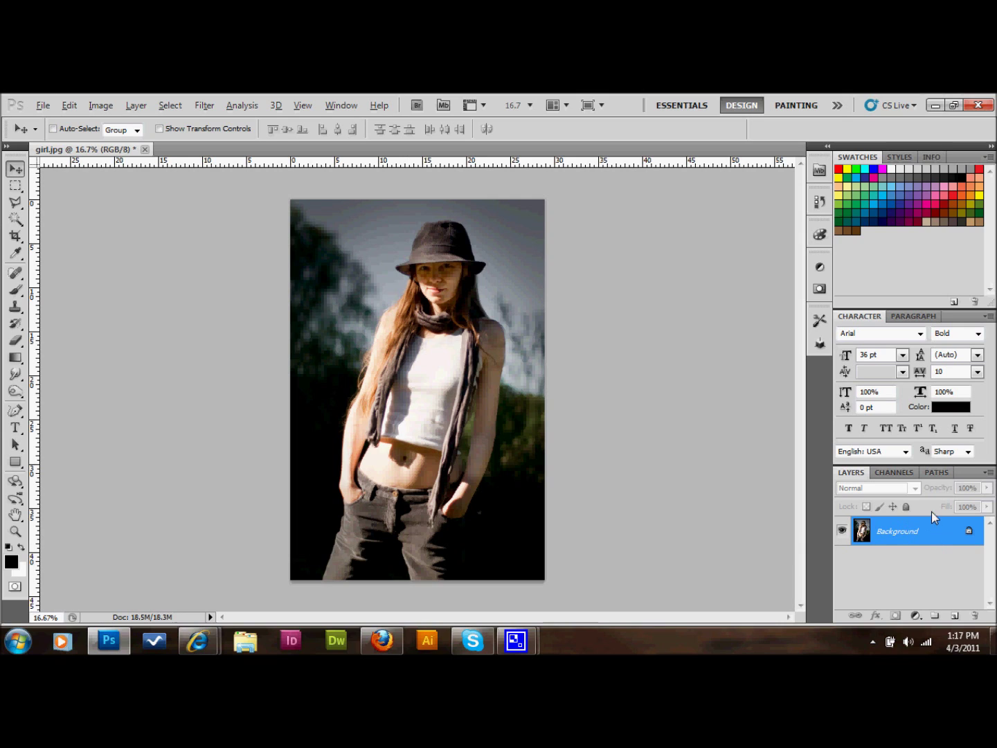
Duplicate the Background layer to create a Background copy layer
left_click_drag(936, 539, 956, 615)
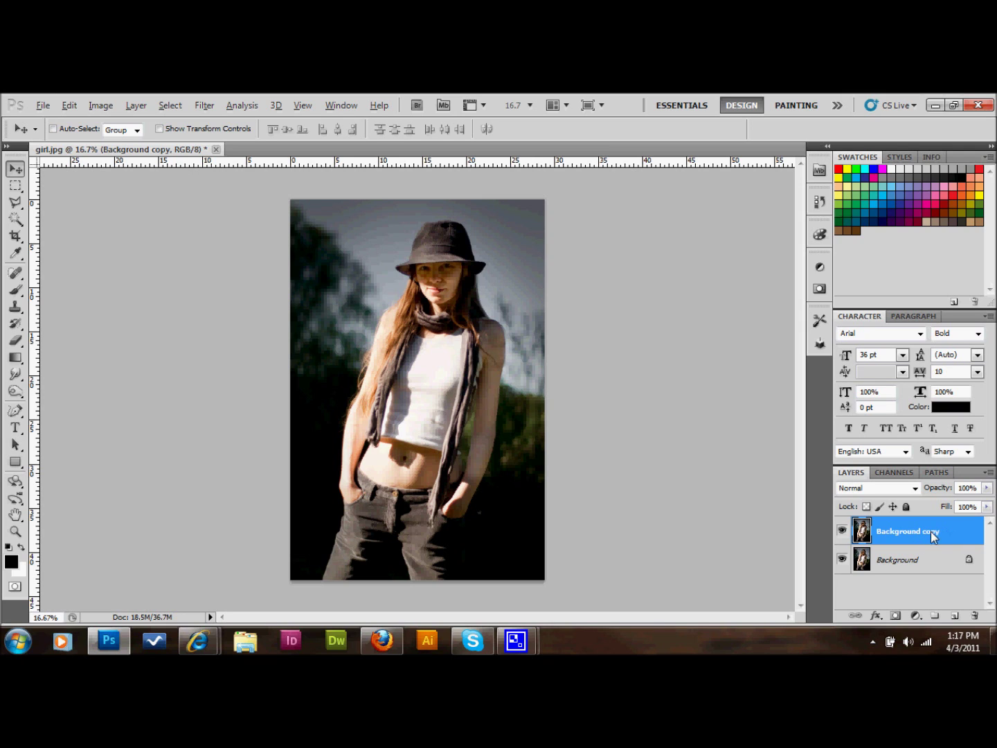
left_click(202, 105)
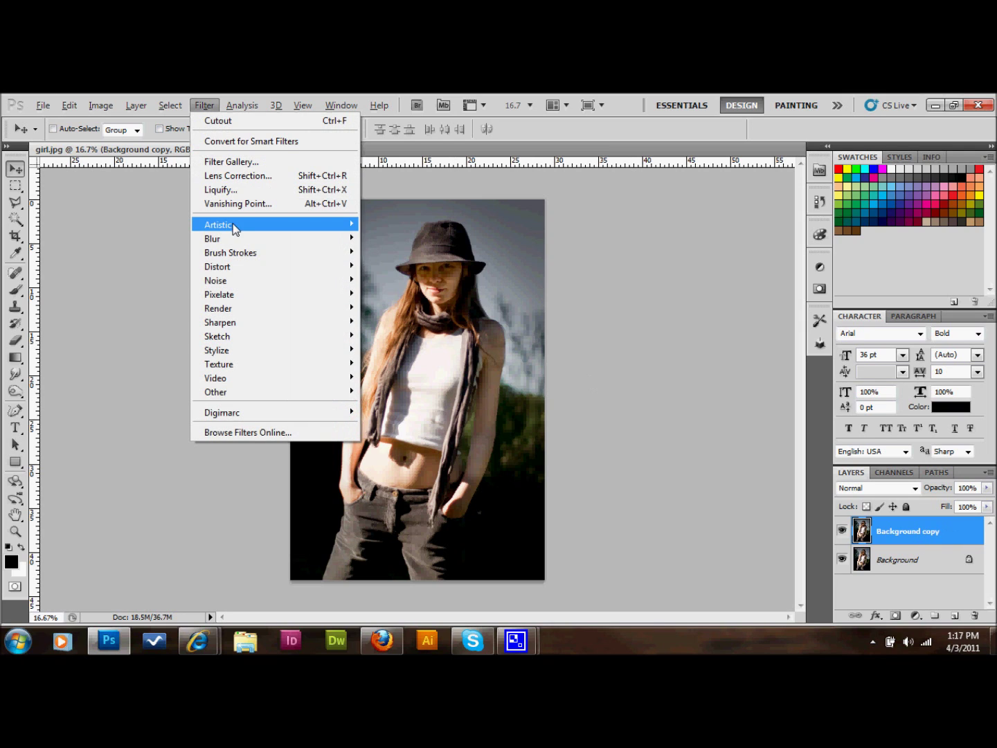
Apply the Cutout filter with 8 levels, edge simplicity 8 and edge fidelity 1
mouse_move(248, 227)
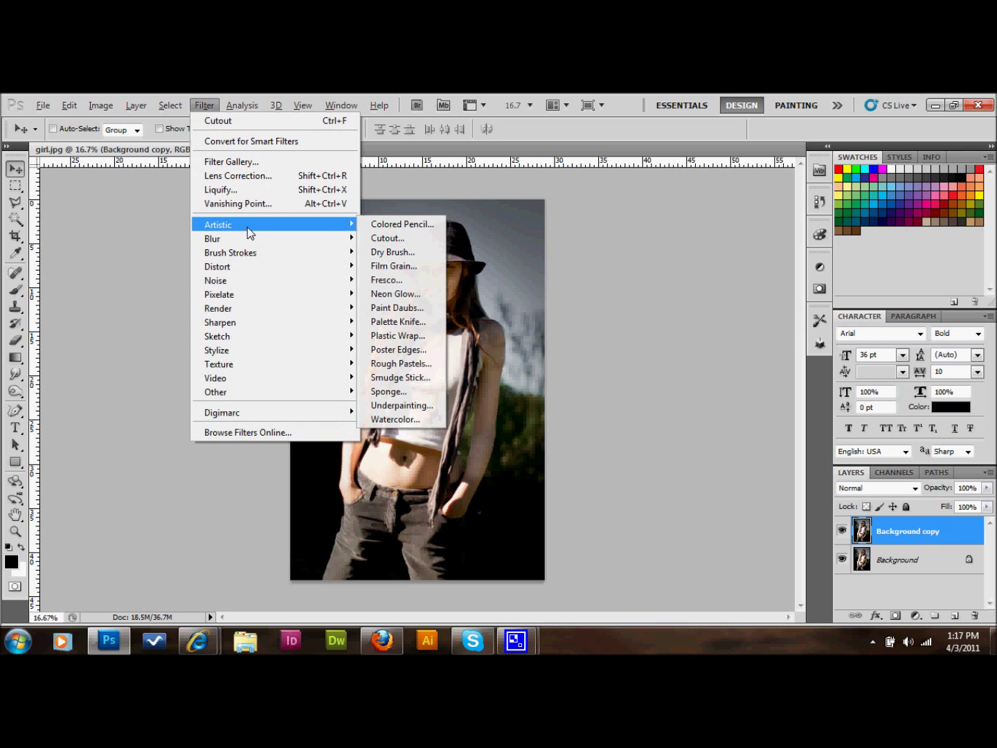
left_click(385, 238)
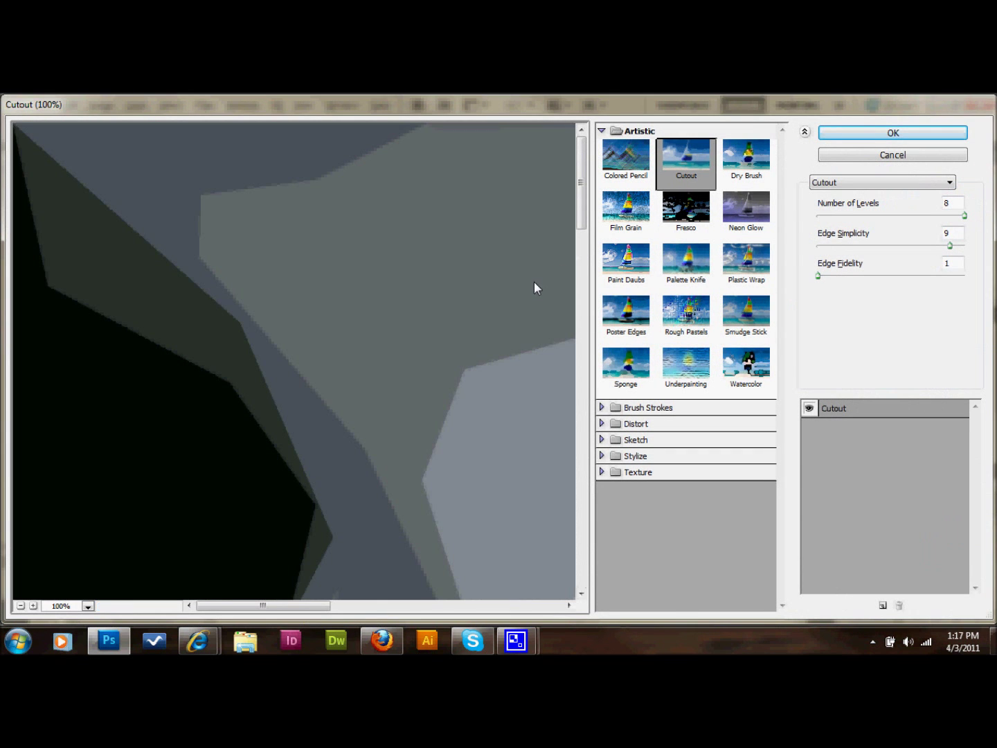
key("ctrl+0")
key("ctrl+minus")
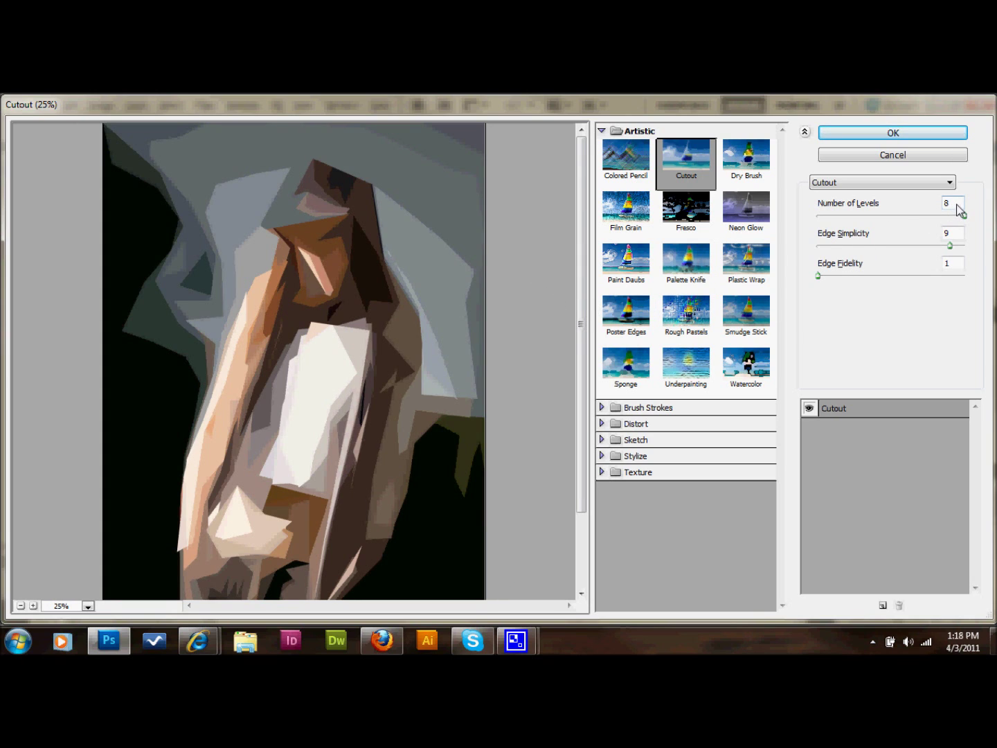
left_click_drag(958, 206, 939, 202)
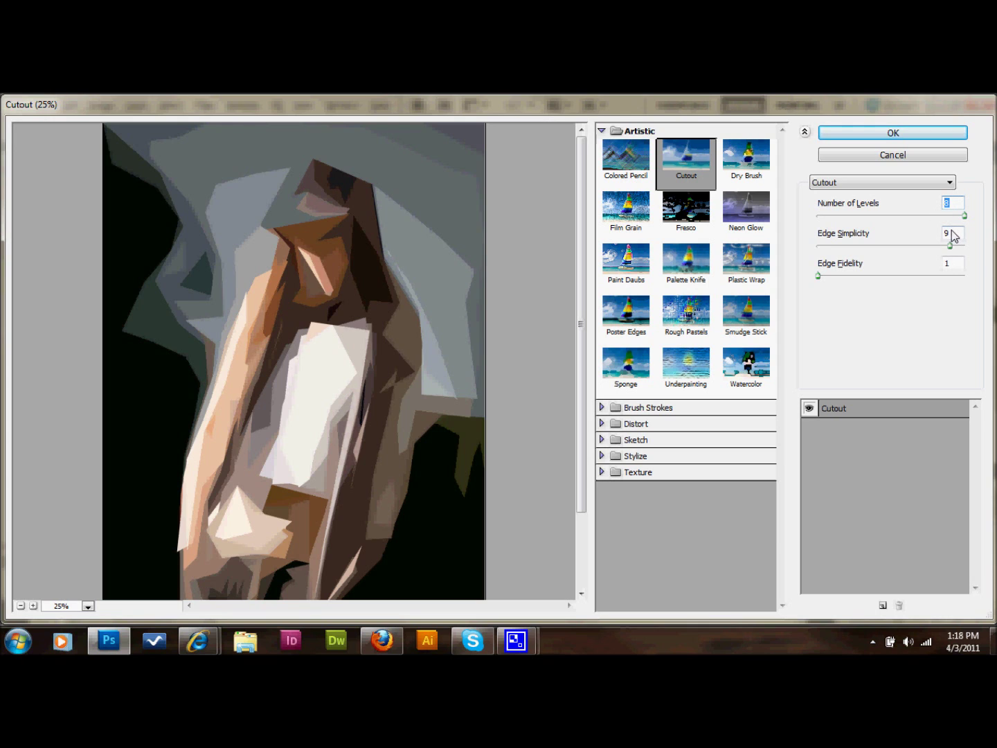
left_click_drag(957, 238, 934, 240)
type("8")
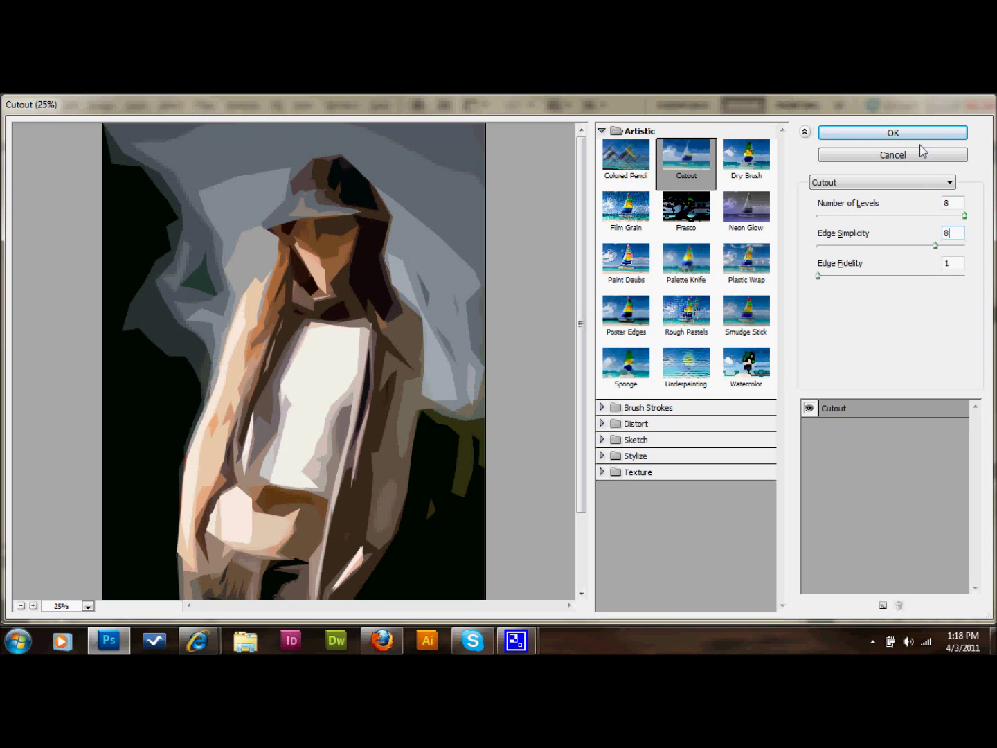
left_click(898, 137)
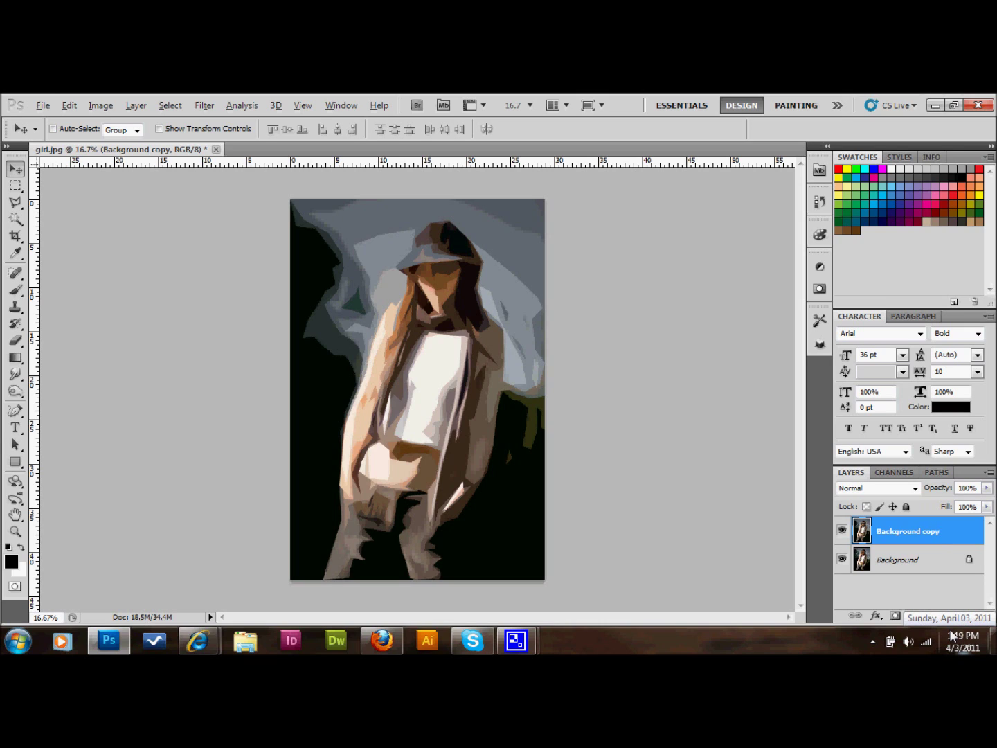
Make two copies of the cutout layer and rename one of them 'relief'
key("ctrl+j")
key("ctrl+j")
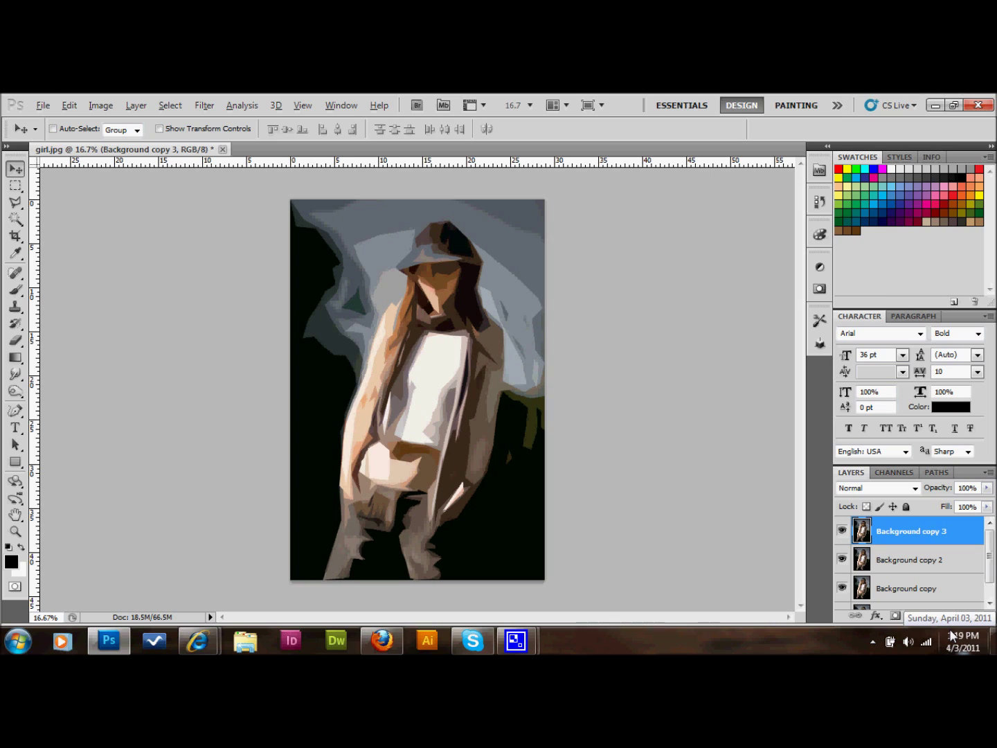
double_click(894, 560)
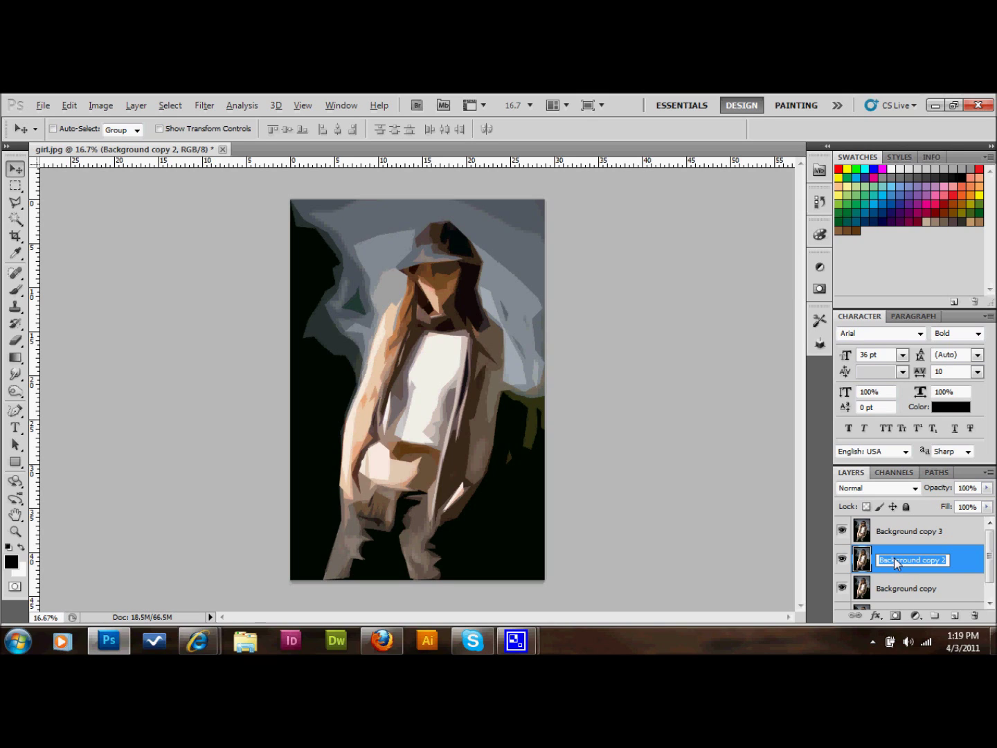
type("relief")
left_click(908, 533)
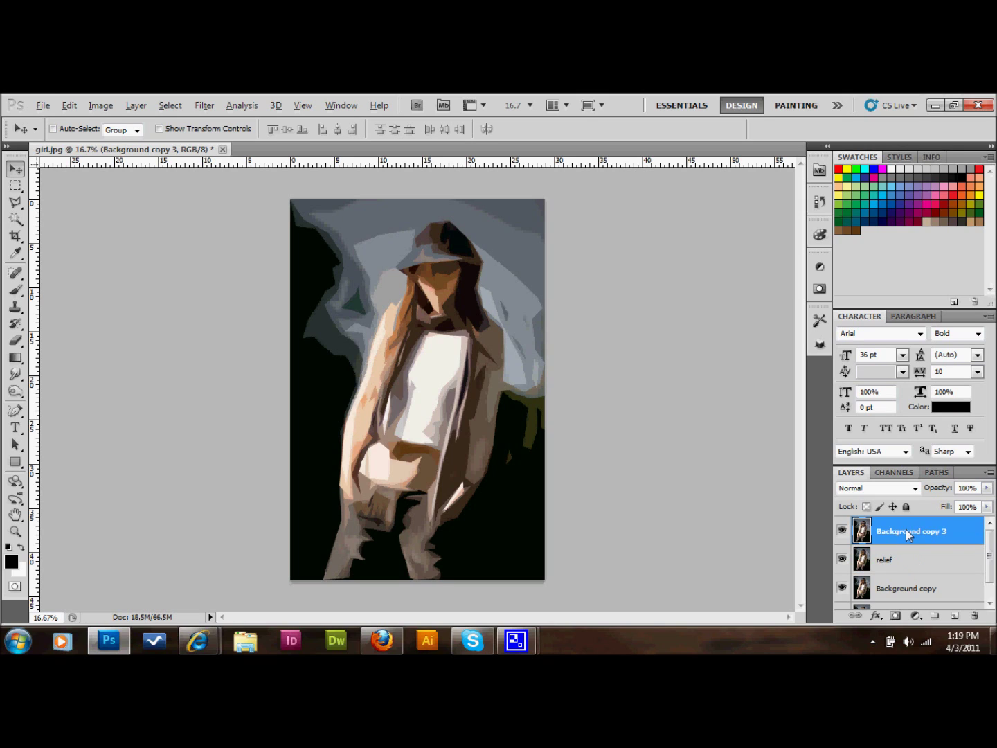
Rename the top copy 'color' and select the relief layer
double_click(908, 533)
type("color")
left_click(903, 565)
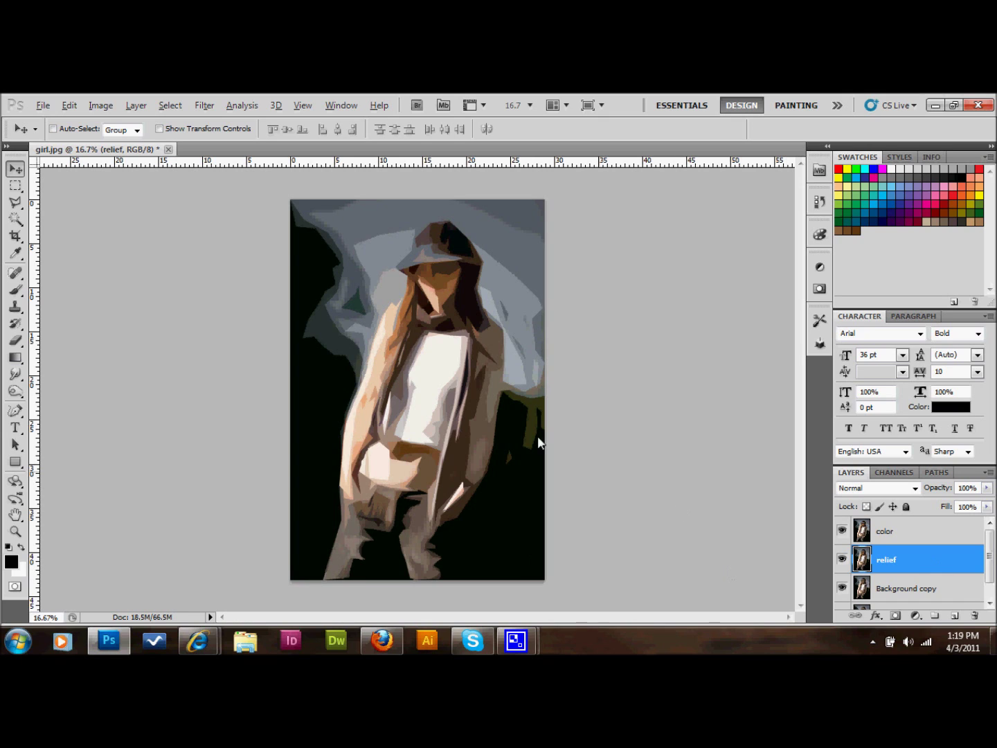
left_click(203, 106)
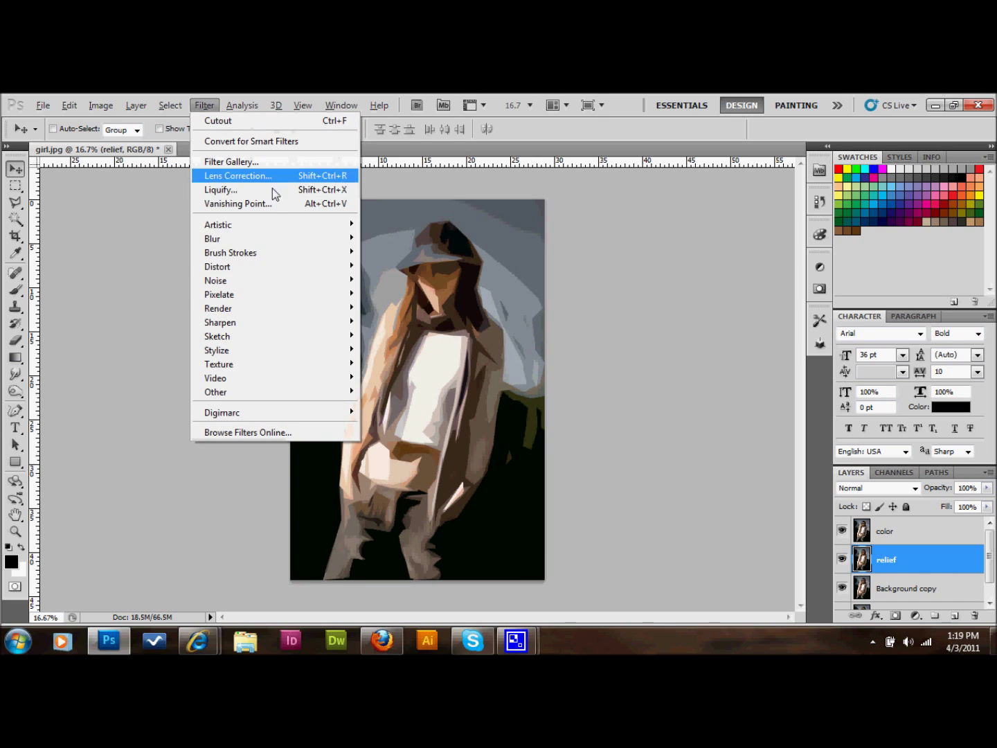
Apply Bas Relief to the relief layer with Detail 12, Smoothness 3, light from the right
mouse_move(297, 336)
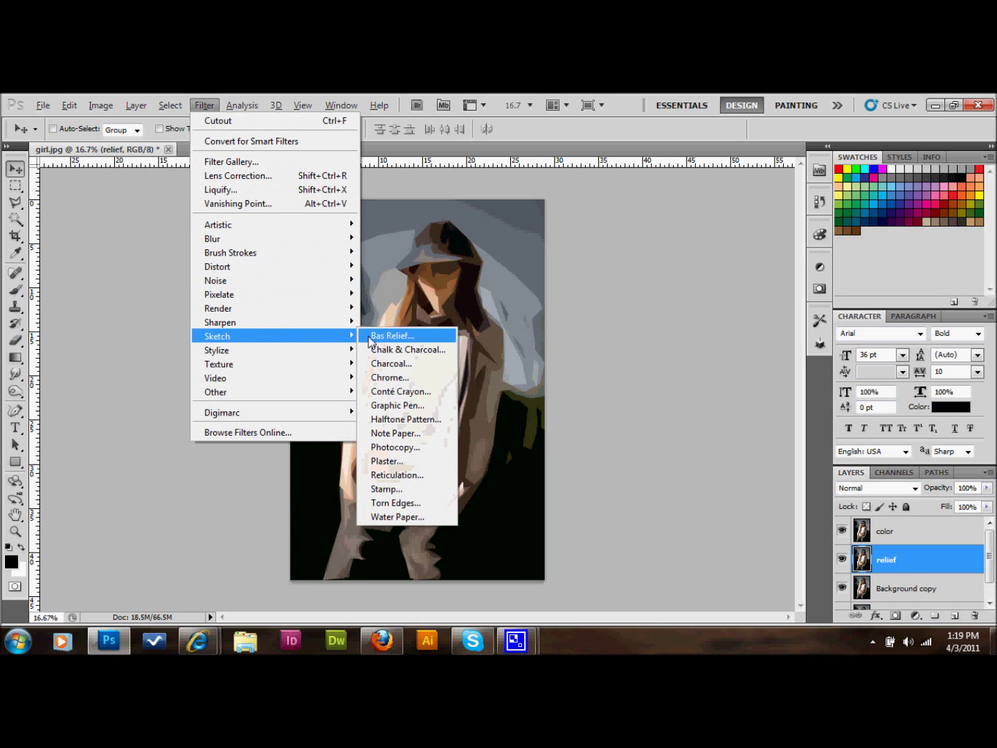
left_click(409, 335)
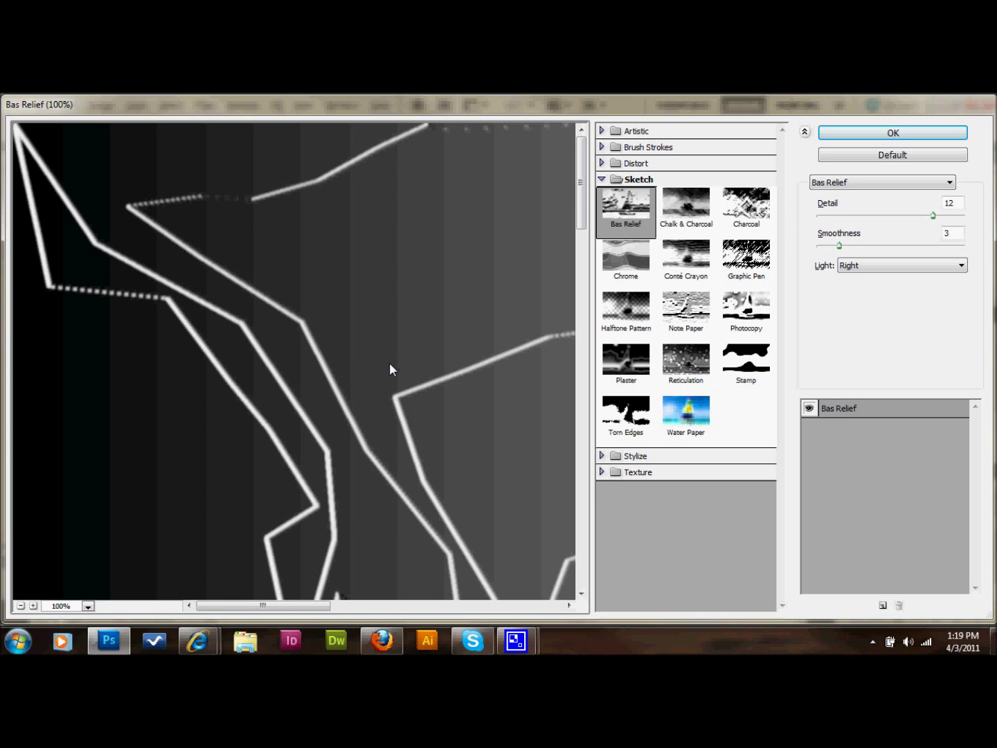
scroll(390, 362, "down", 3)
scroll(390, 367, "down", 1)
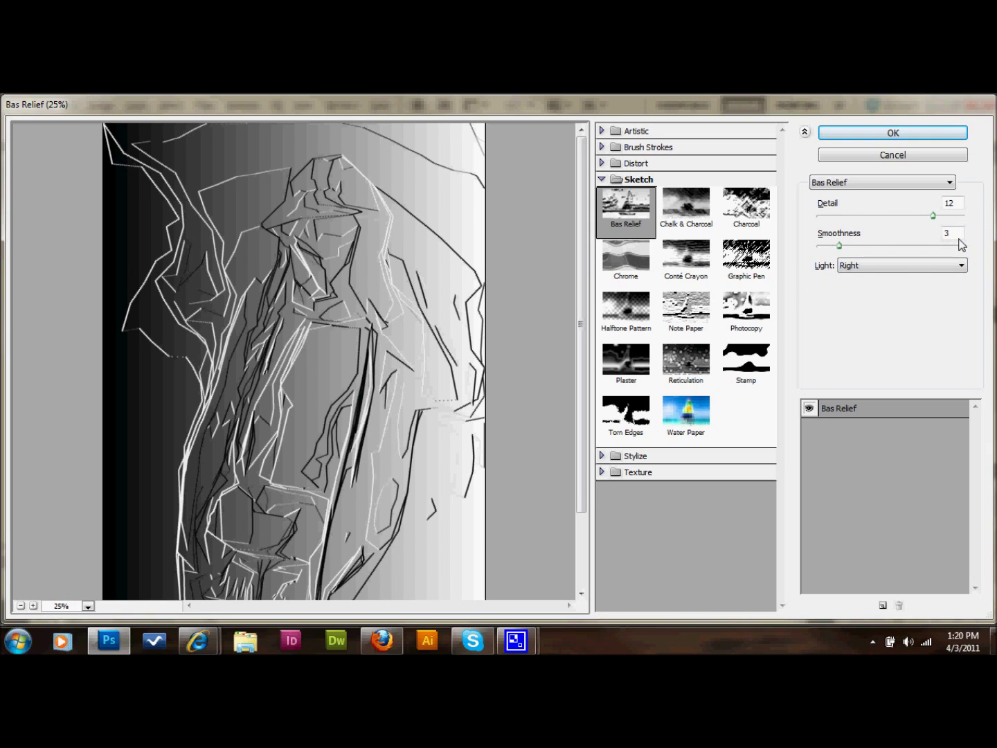
left_click(884, 136)
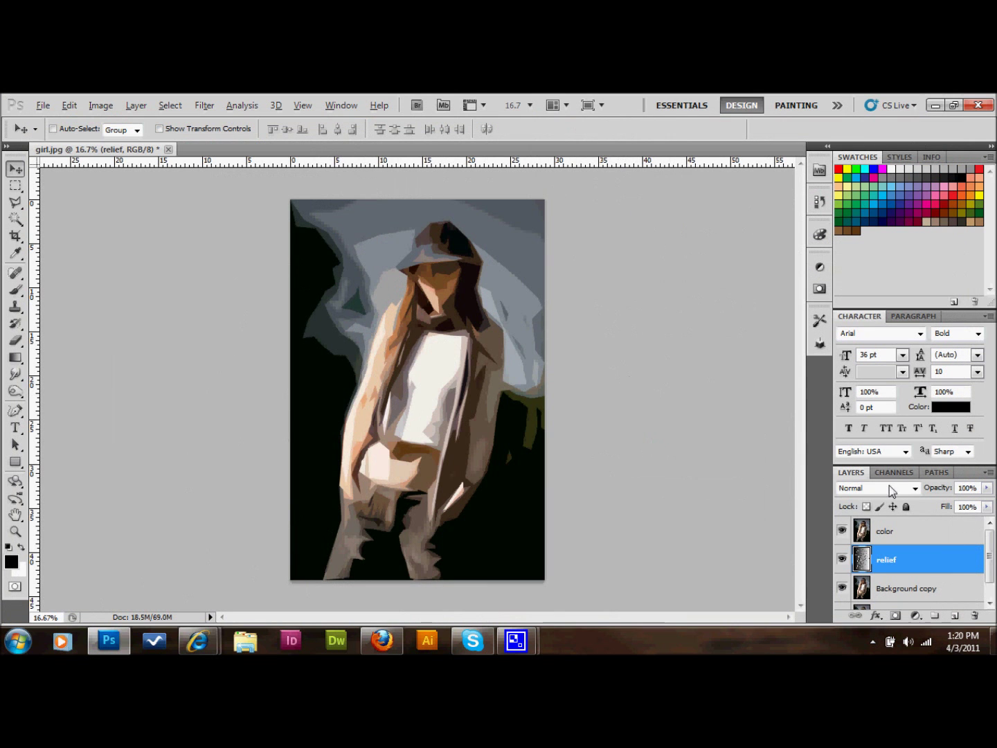
Set the color layer to Color blend mode, then select it together with relief
left_click(913, 529)
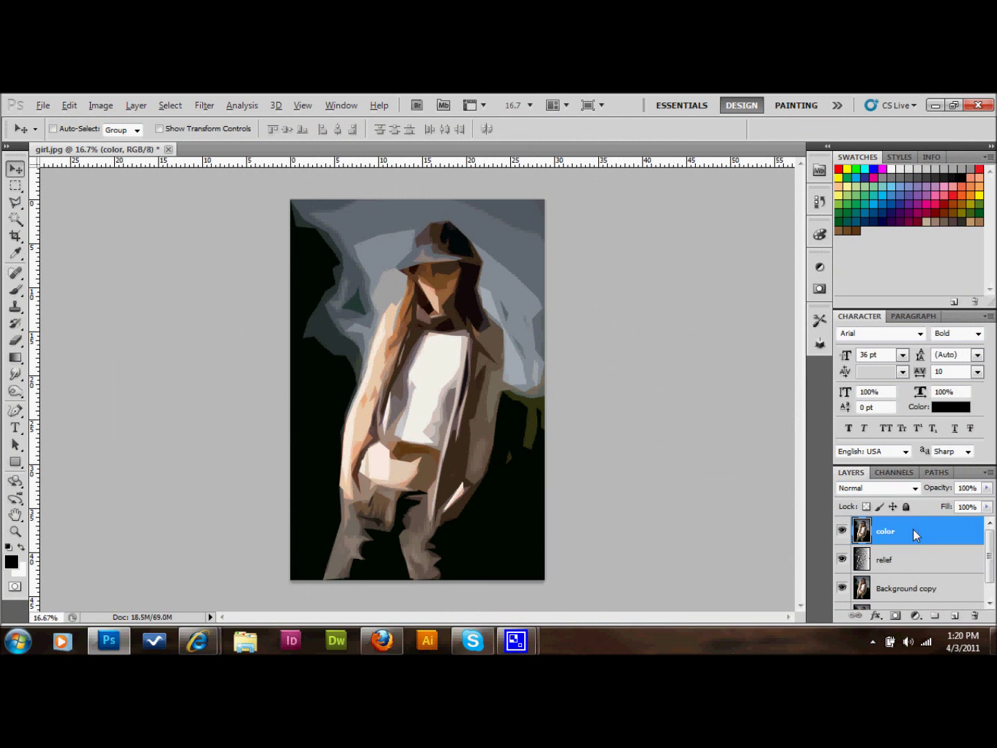
left_click(895, 489)
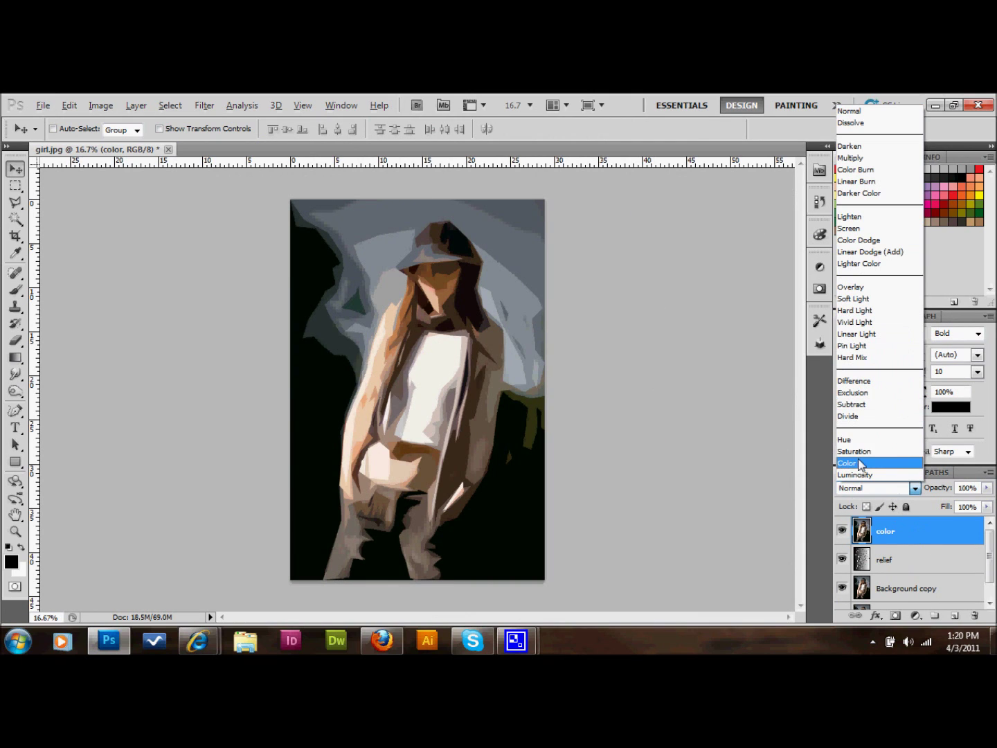
left_click(859, 464)
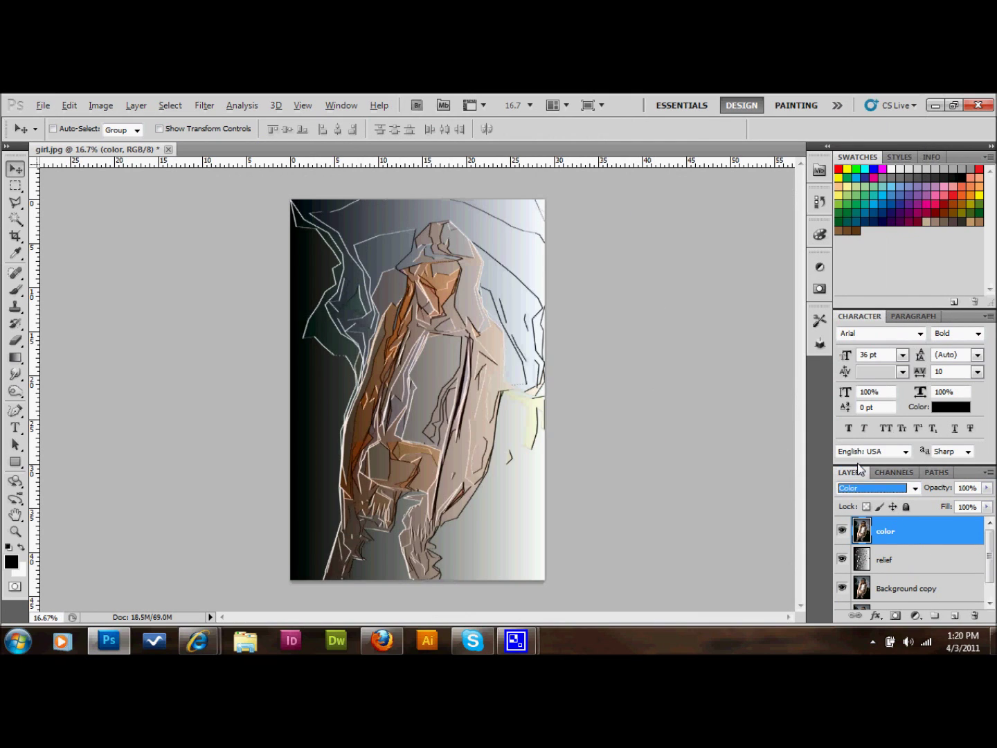
left_click(903, 558, "shift")
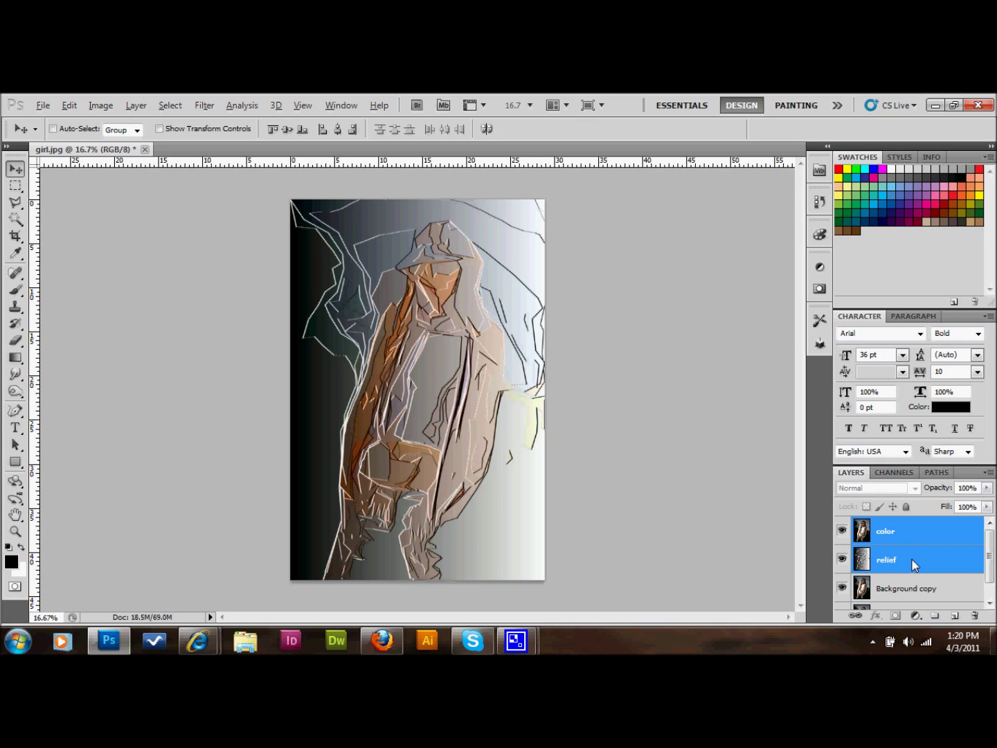
Merge the selected color and relief layers into a single layer named color
left_click(136, 106)
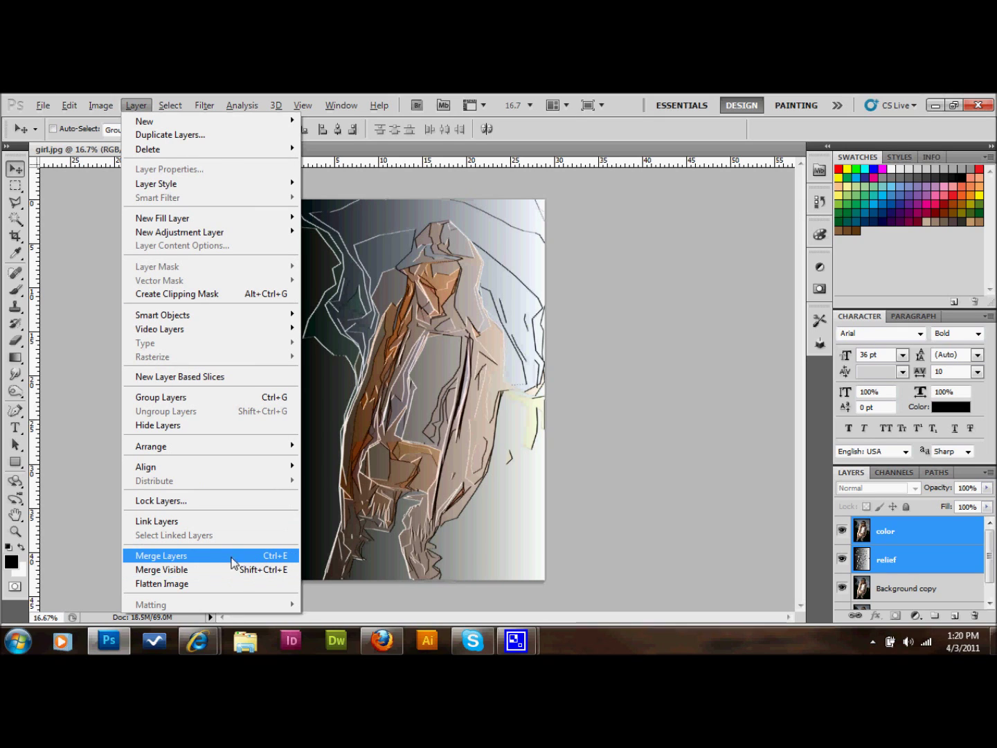
left_click(189, 557)
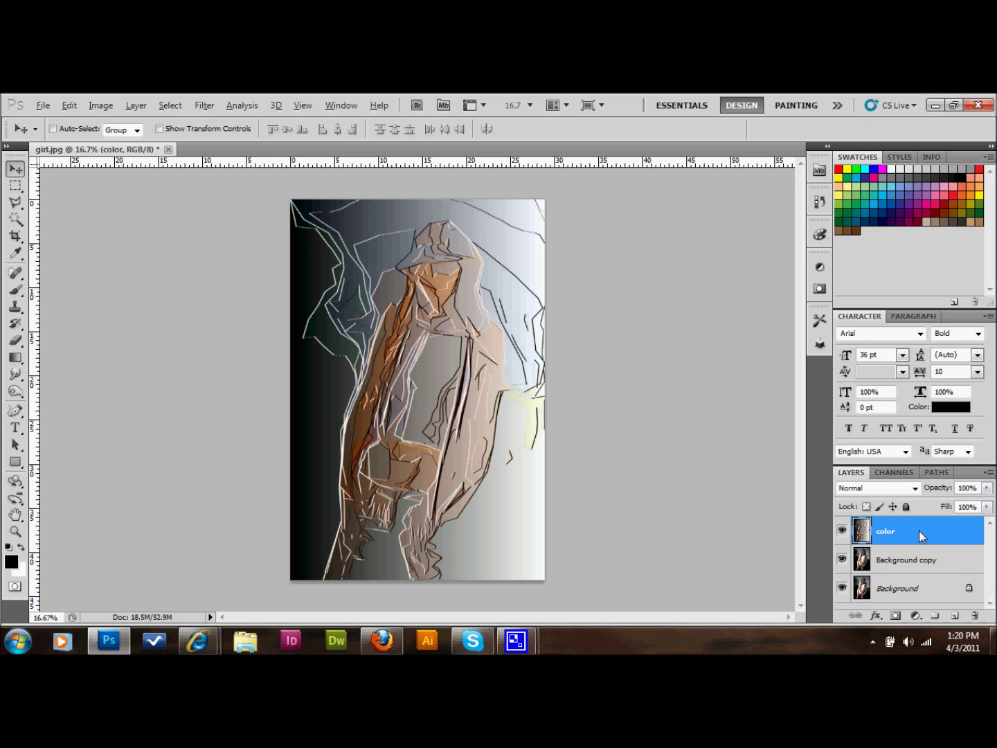
left_click(203, 108)
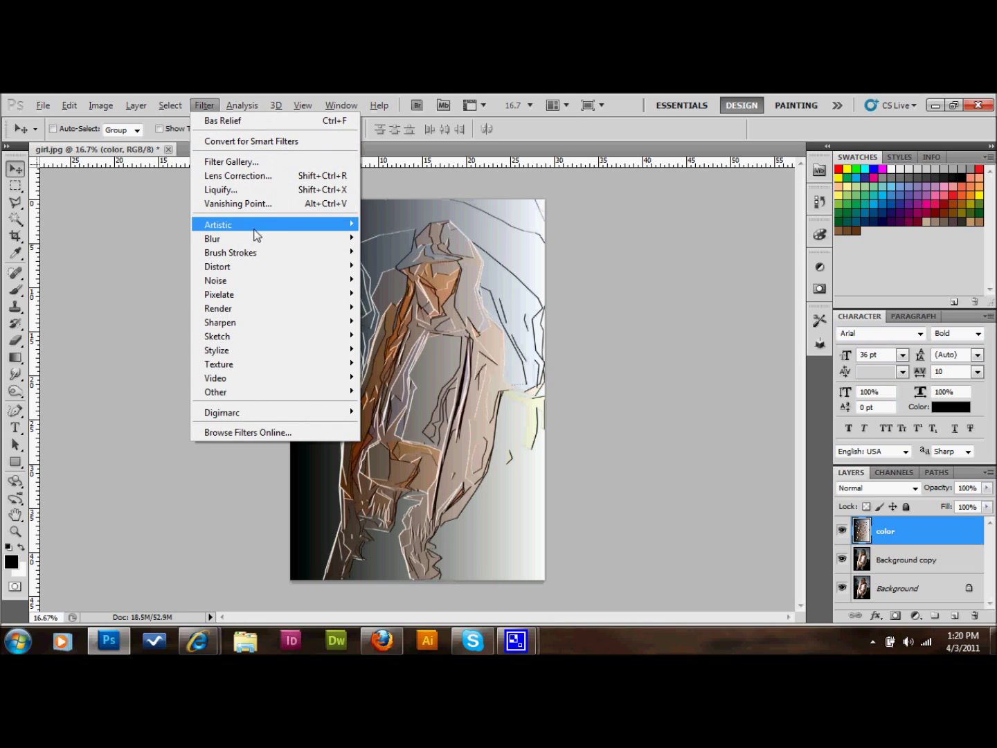
Apply Cutout to the merged color layer with Levels 8, Edge Simplicity 9, Fidelity 1
mouse_move(258, 228)
left_click(393, 237)
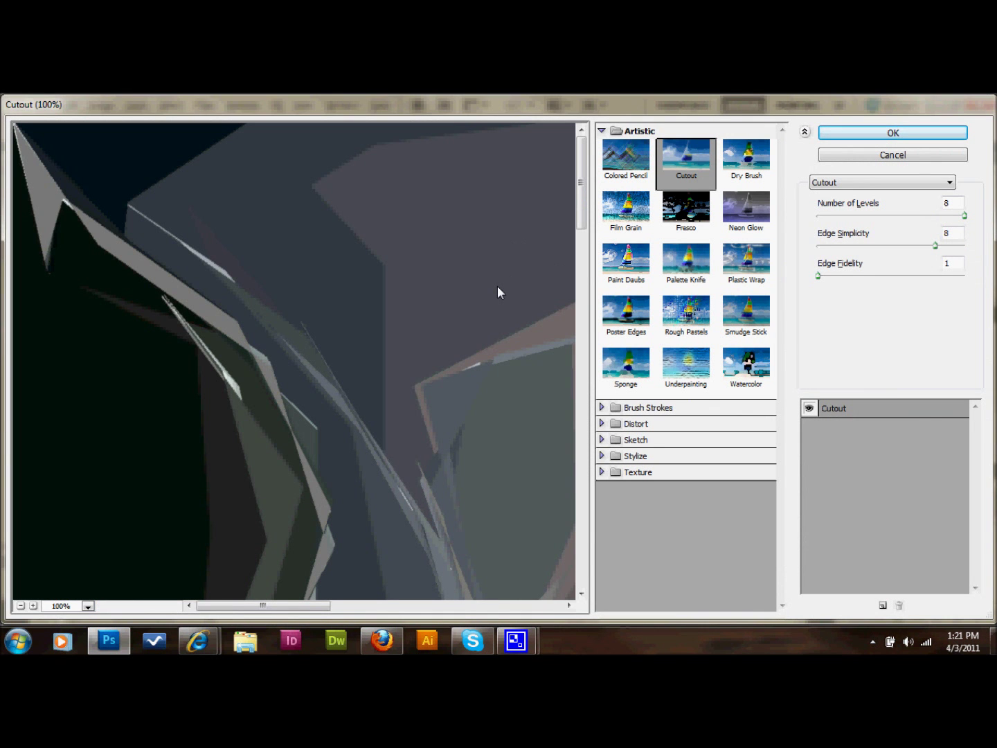
scroll(497, 285, "down", 1)
scroll(497, 285, "down", 2)
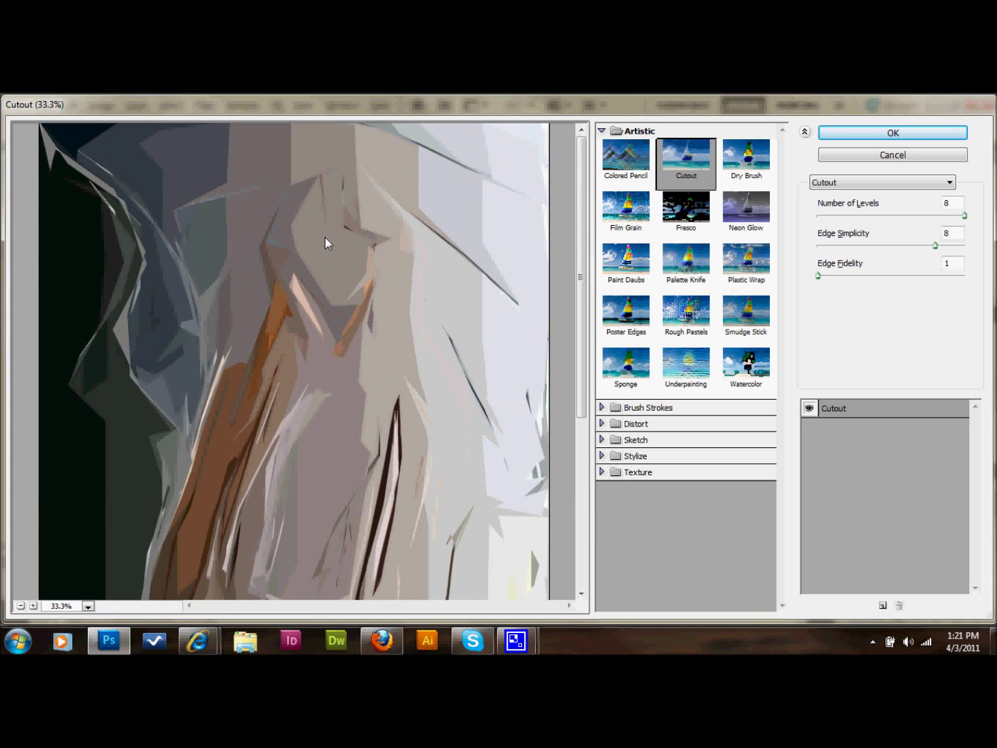
scroll(325, 237, "down", 1)
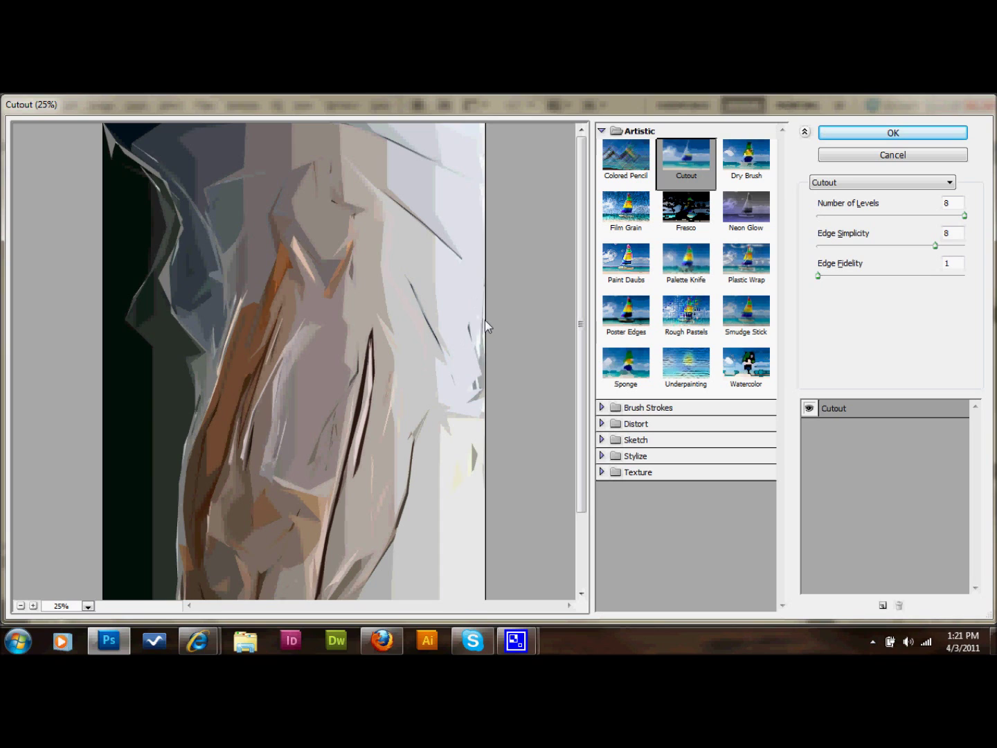
left_click(951, 234)
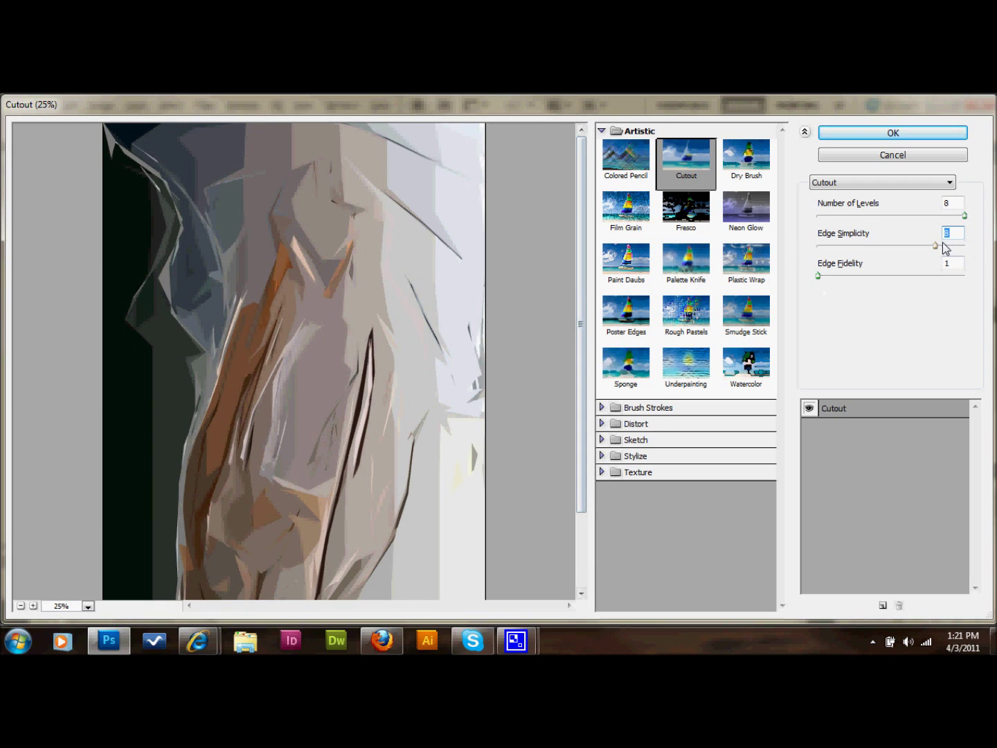
left_click_drag(939, 245, 946, 247)
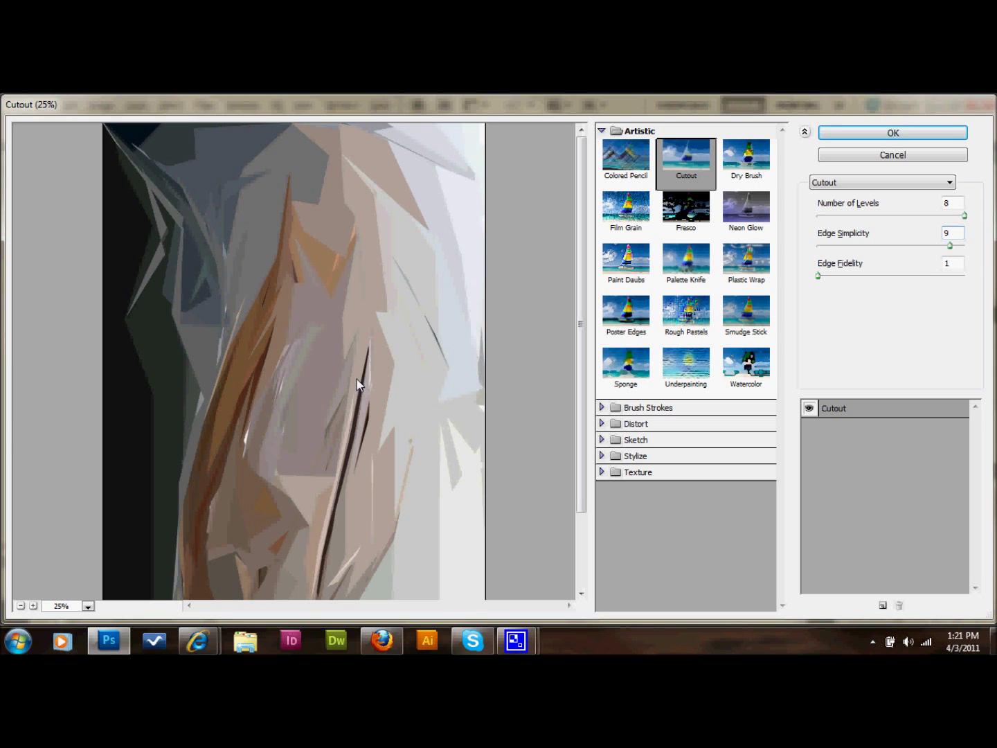
left_click(861, 135)
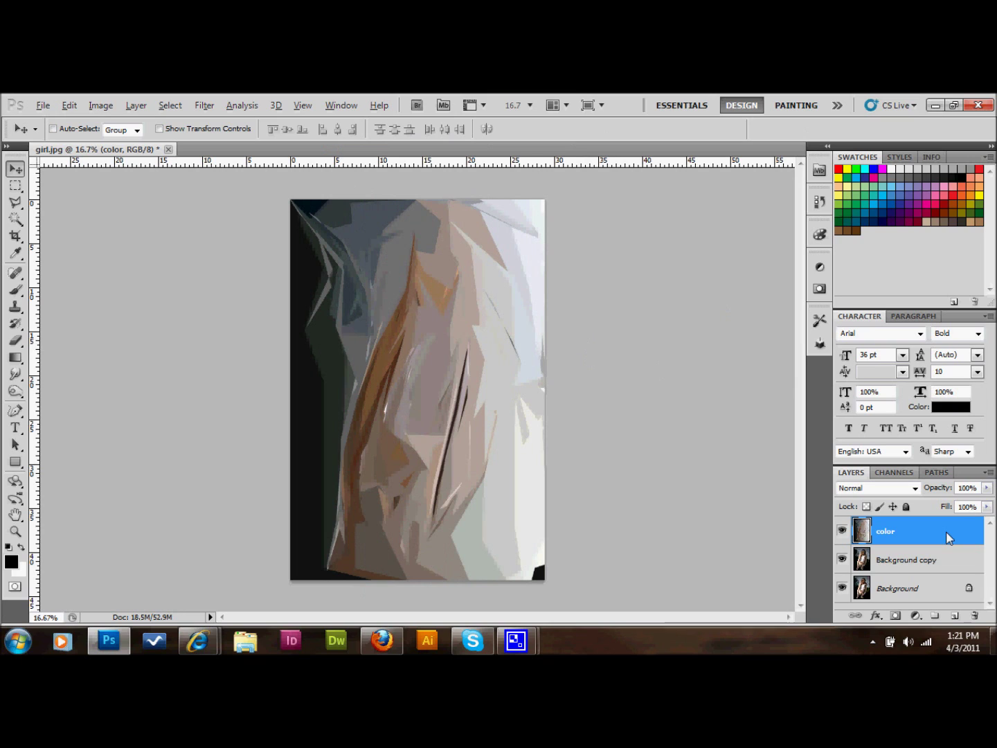
Switch the color layer's blend mode to Overlay
left_click(911, 488)
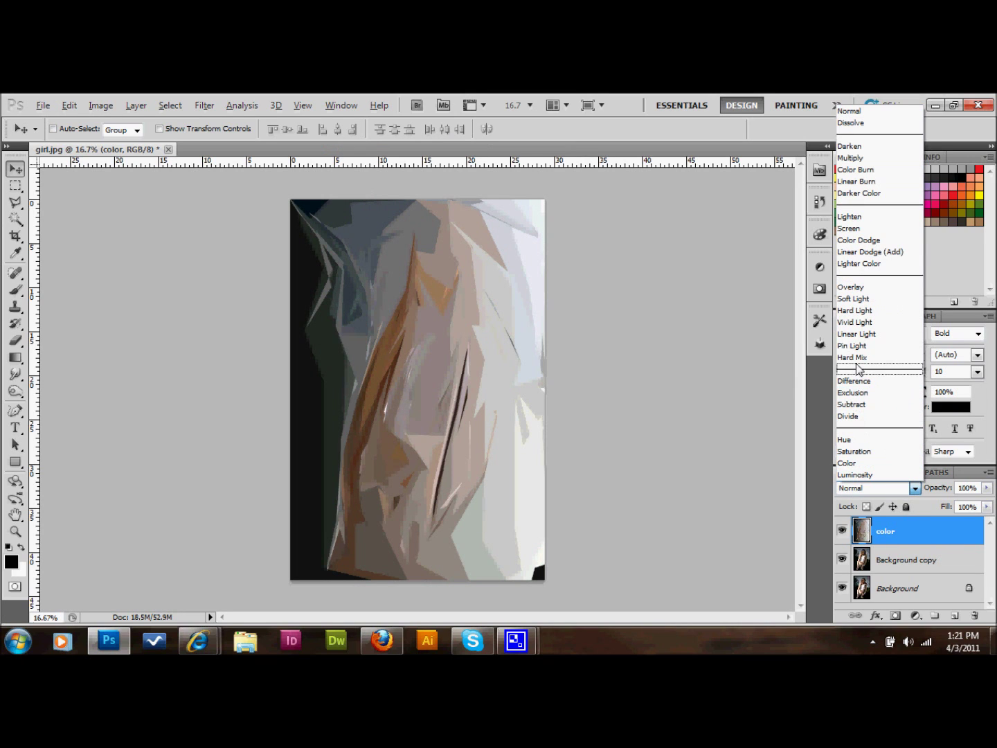
left_click(858, 289)
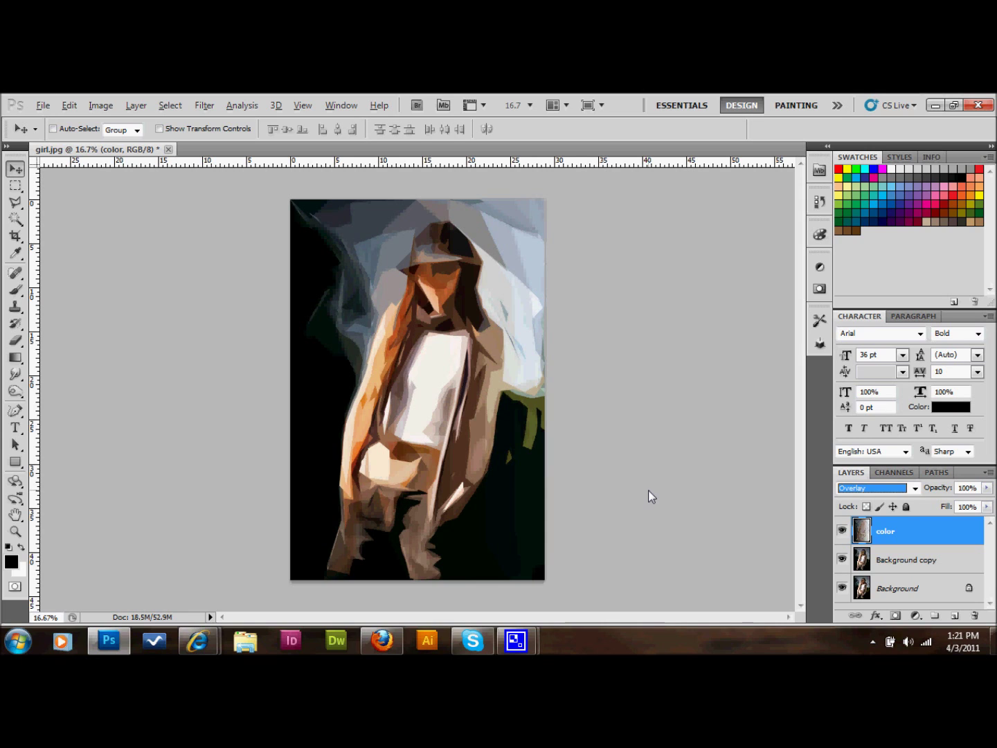
scroll(652, 496, "up", 1)
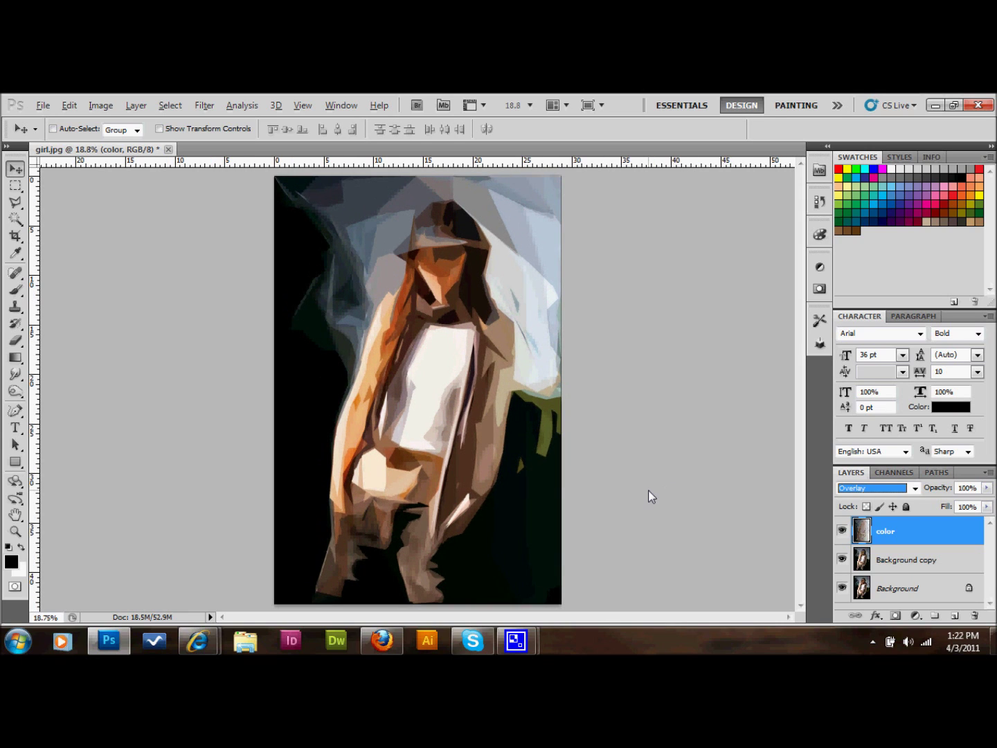